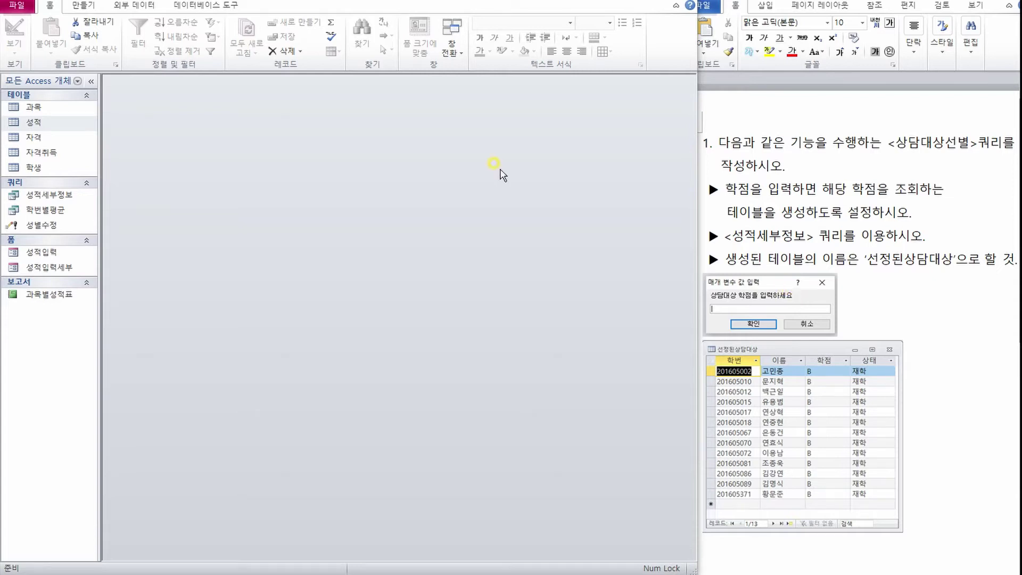
Step: Create a new query in Design view with the 성적세부정보 query as its only source
click(423, 205)
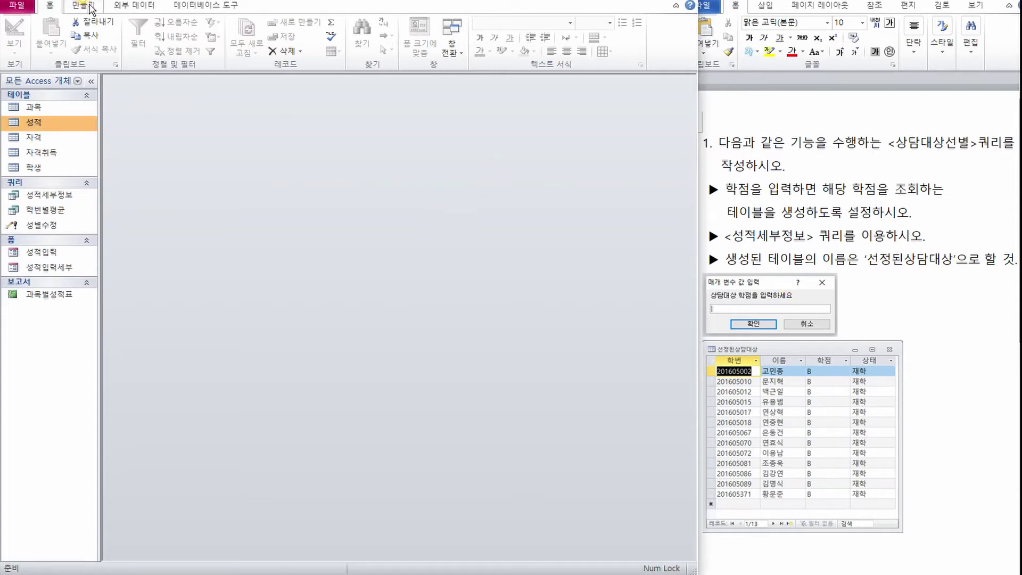
click(83, 6)
click(201, 45)
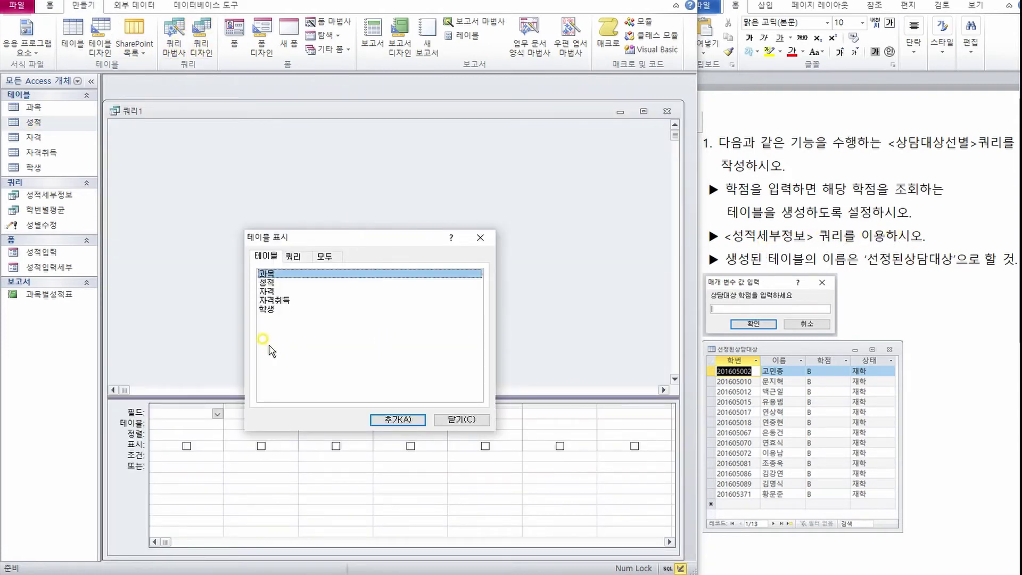
click(293, 256)
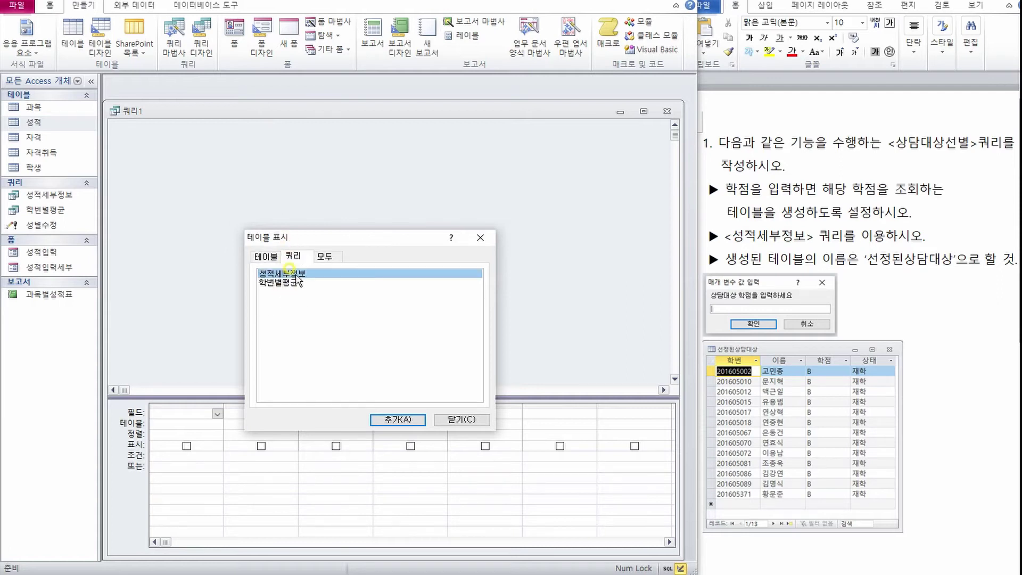
double_click(296, 274)
key(Escape)
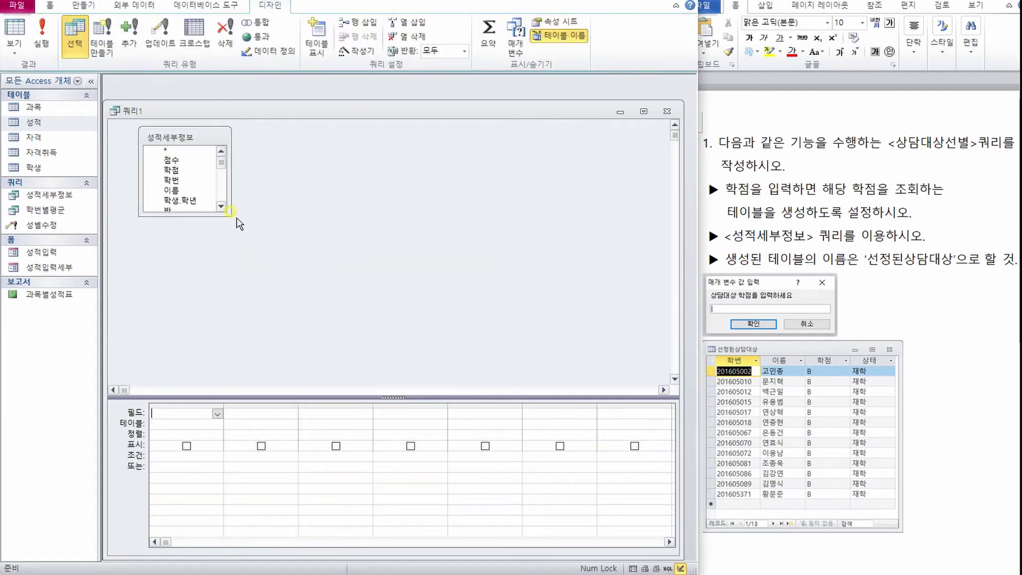
Step: Enlarge the 성적세부정보 field list to show all its fields and move the query window up slightly
click(226, 217)
drag(222, 212, 260, 381)
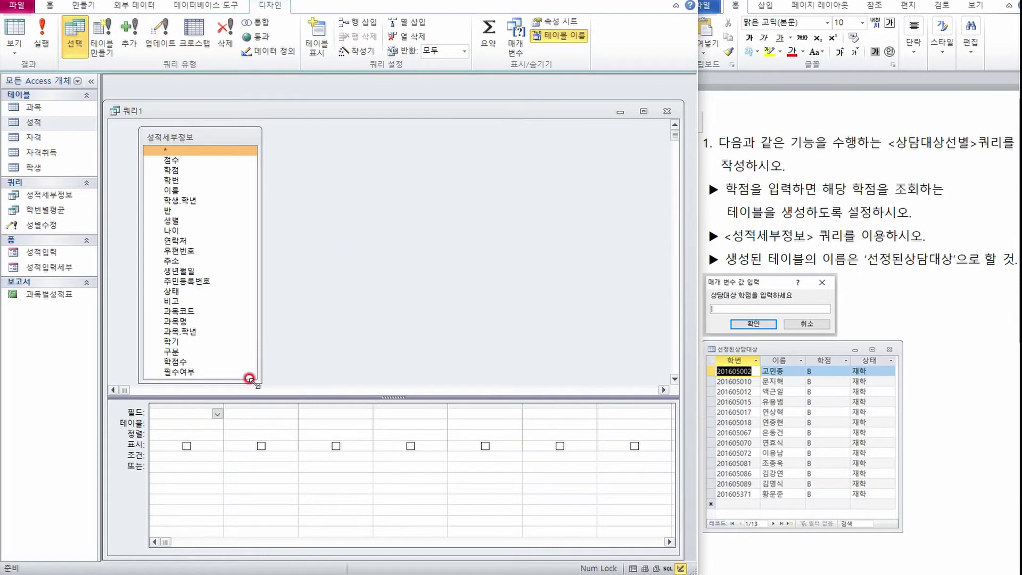
drag(222, 110, 233, 97)
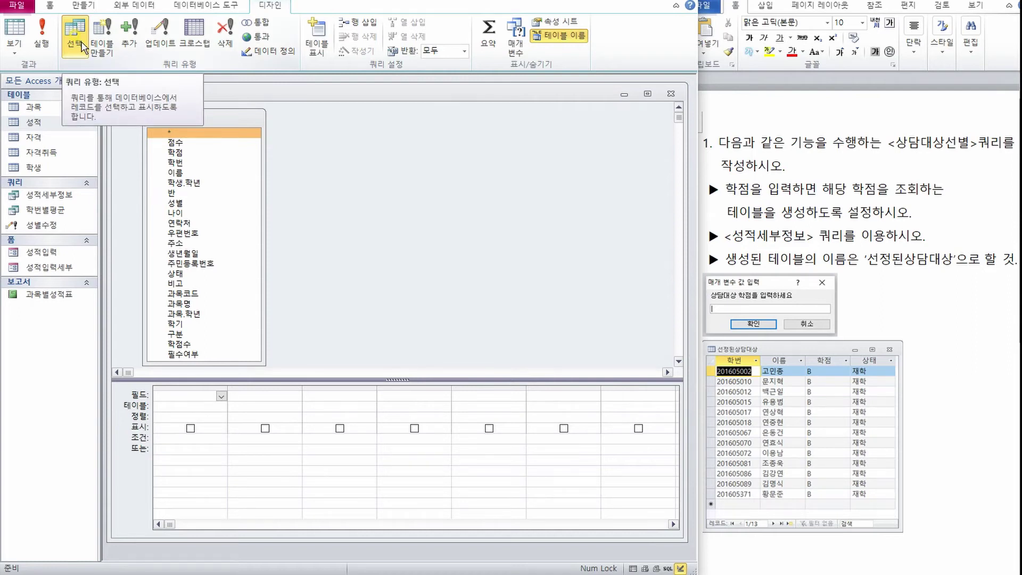
click(295, 153)
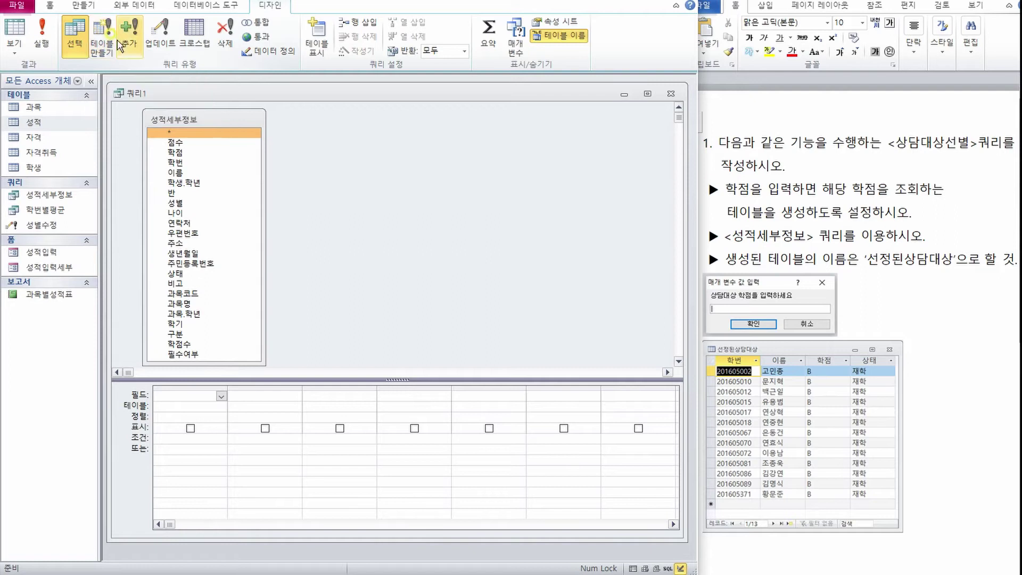
click(150, 80)
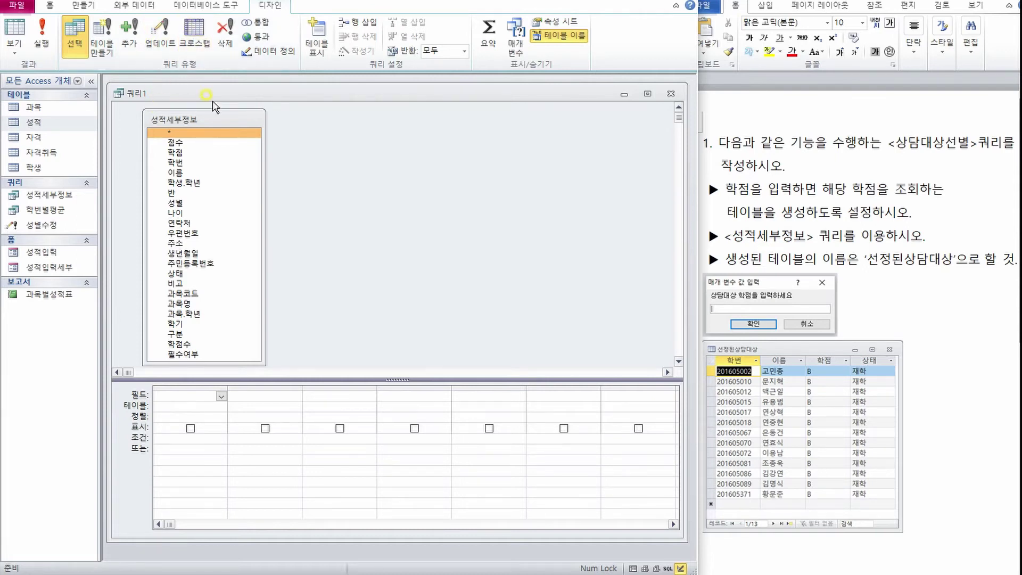
click(225, 94)
Step: Change the query to a make-table query that creates the table 선정된상담대상 in the current database
click(102, 37)
drag(419, 151, 452, 124)
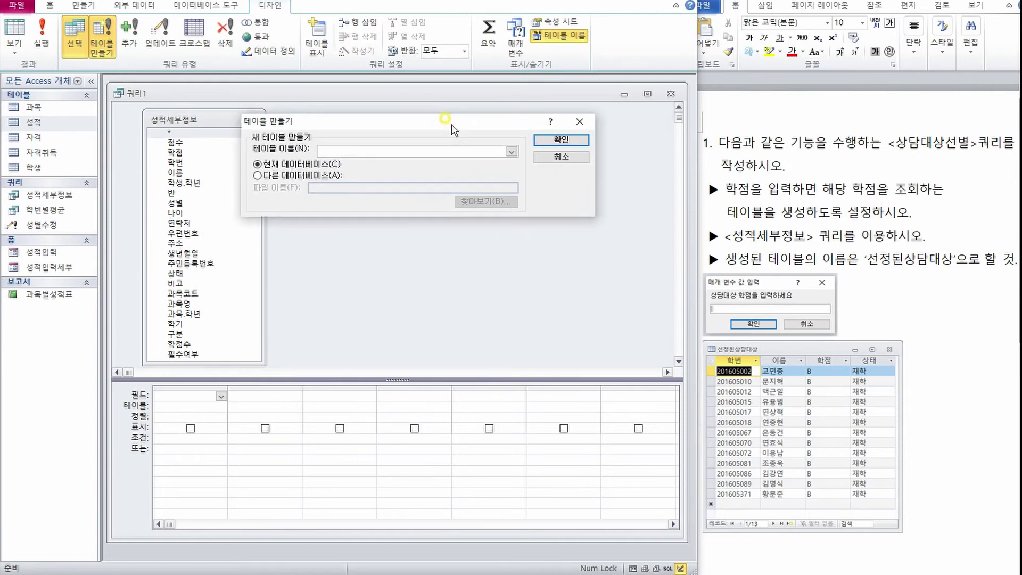
click(339, 149)
click(303, 163)
click(559, 140)
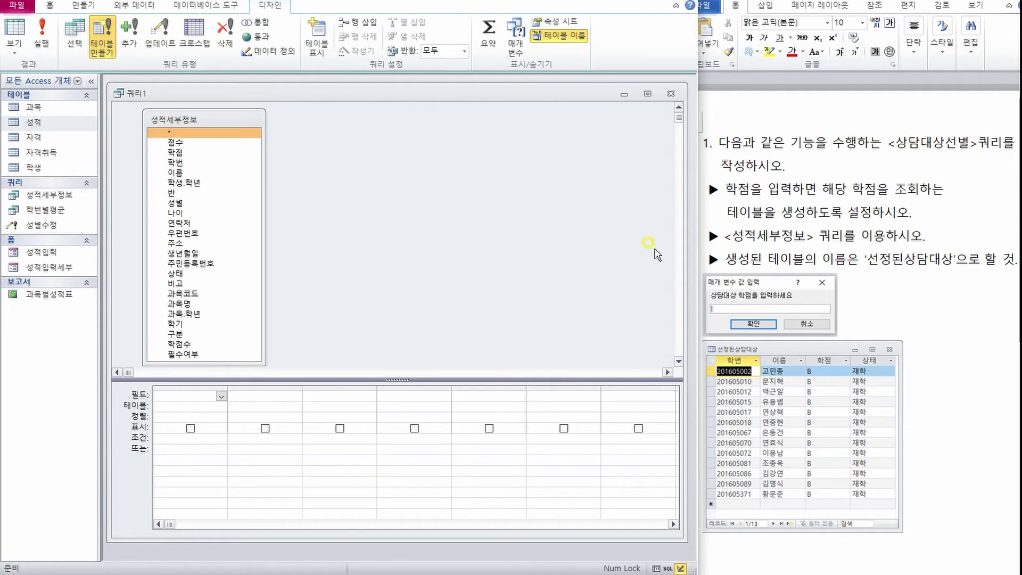
Step: Add the fields 학번, 이름, 학점 and 상태 to the query design grid in that order
double_click(193, 163)
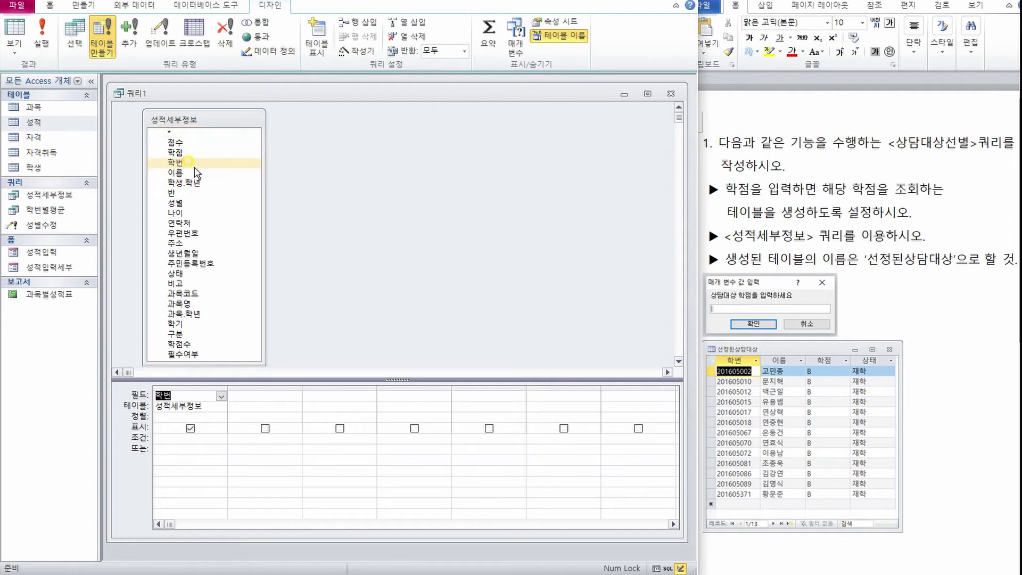
double_click(195, 173)
double_click(181, 153)
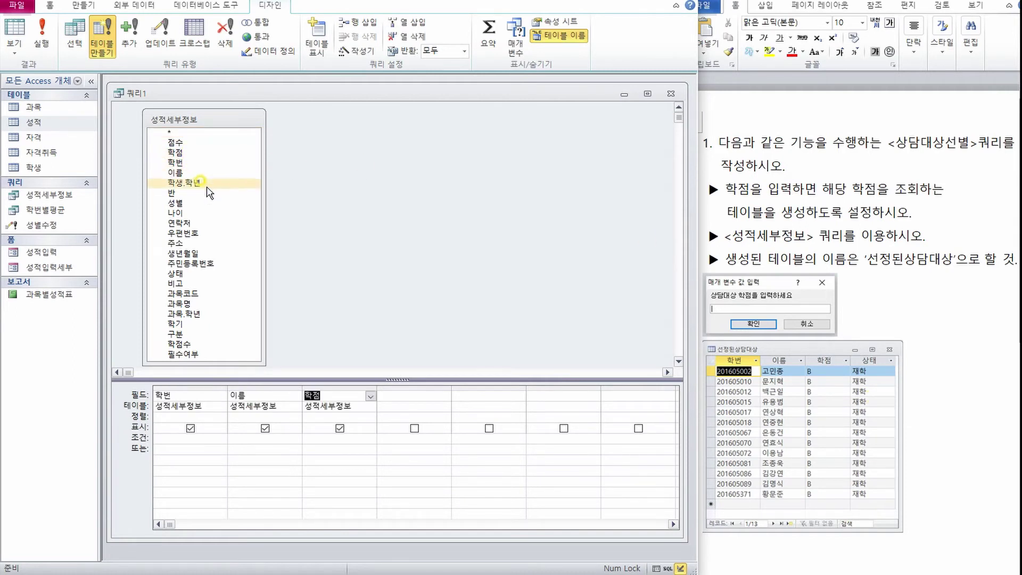
double_click(176, 273)
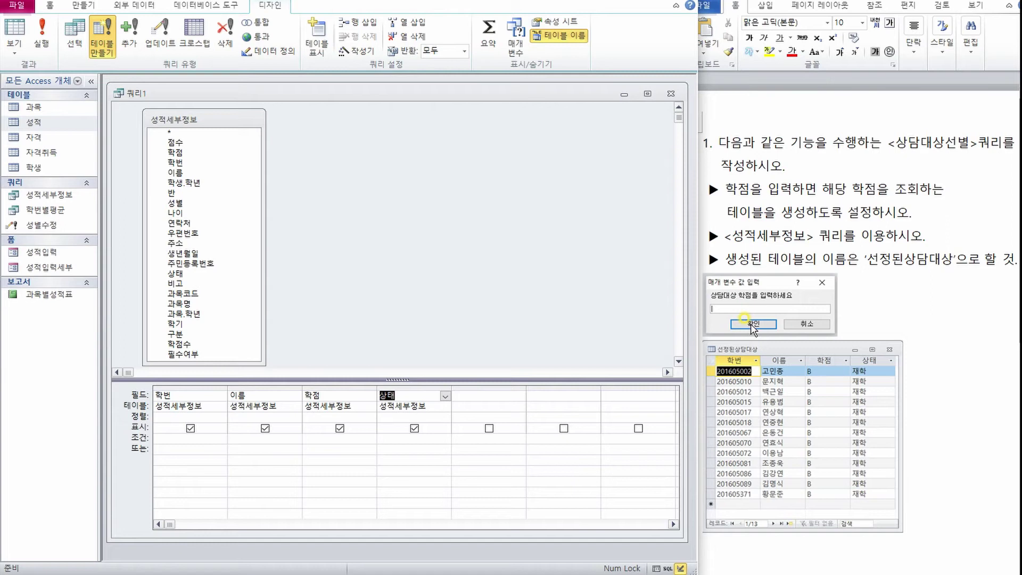
click(195, 382)
click(266, 381)
click(351, 381)
click(394, 381)
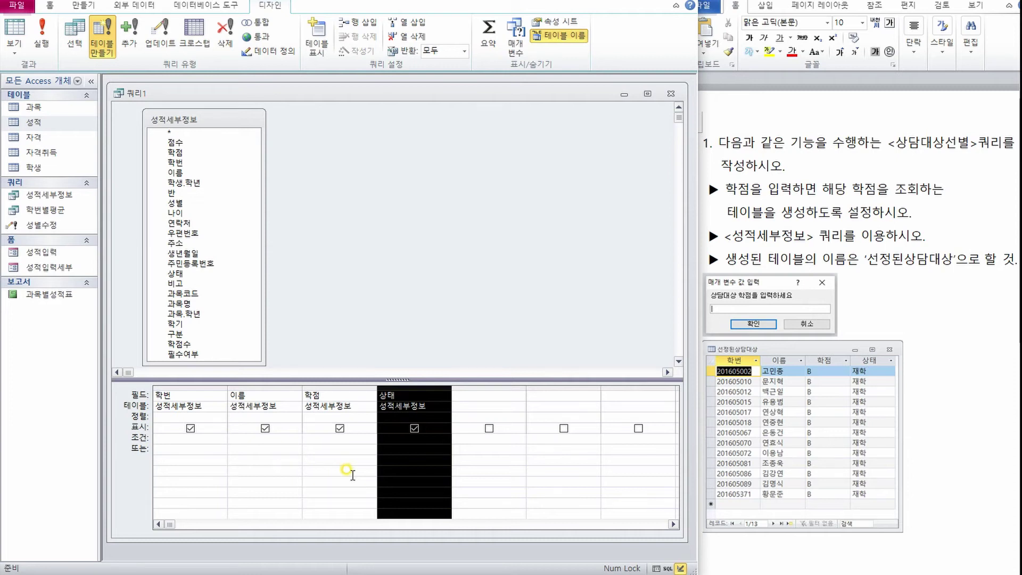
Step: Widen the 학점 column and set its criterion to the parameter [상담대상 학점을 입력하세요]
click(337, 438)
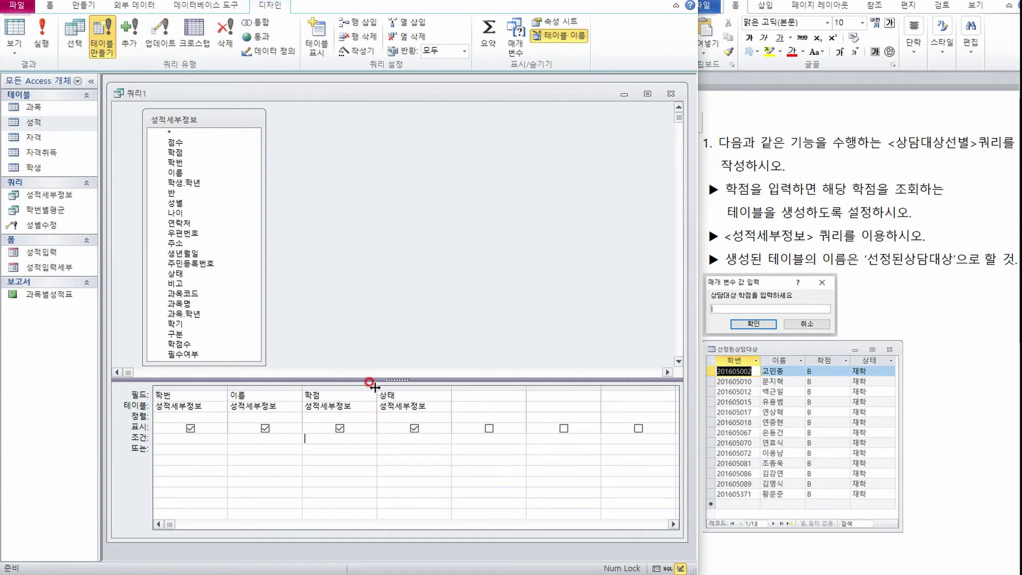
drag(375, 387, 456, 387)
click(307, 438)
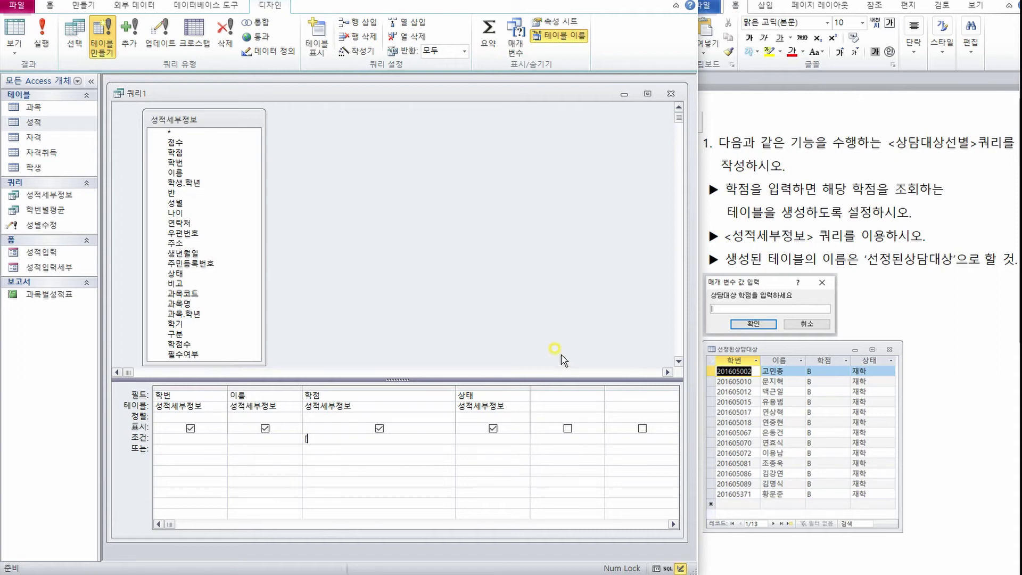
text([상담대상 하)
text(점을 입력핫)
text(세요)
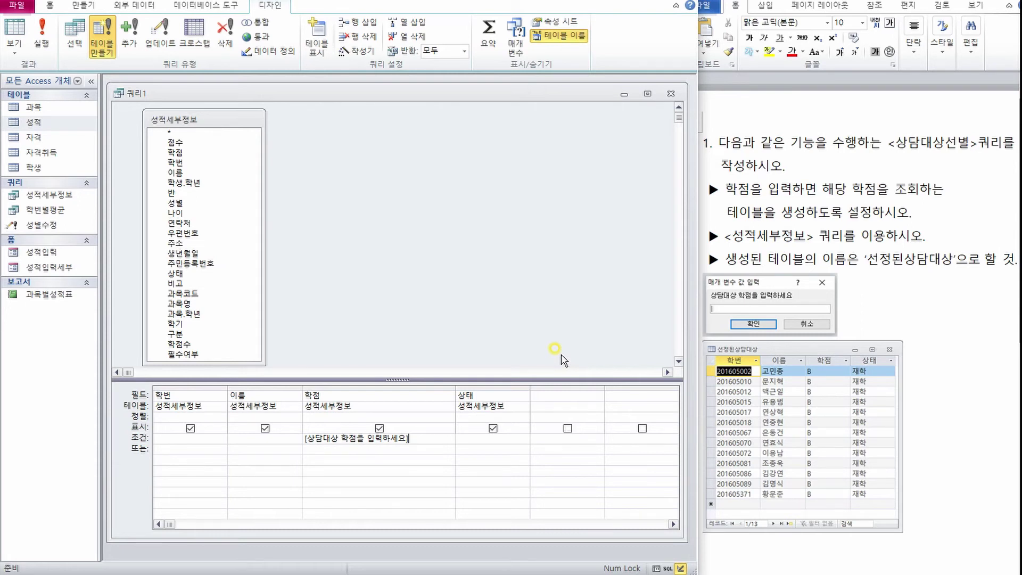
text(])
Step: Run the make-table query with the grade parameter B and accept creating the new table
click(42, 29)
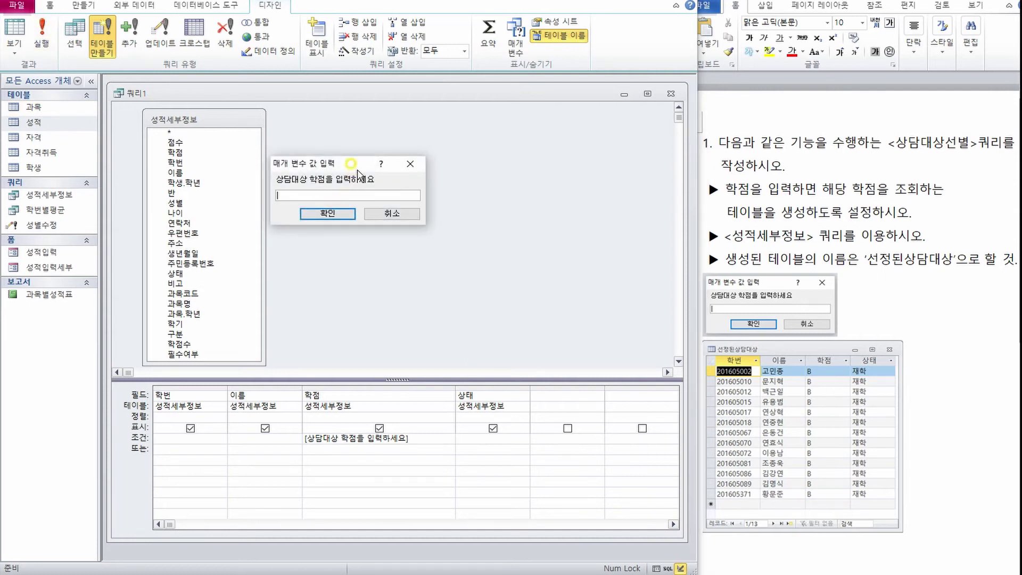
drag(356, 164, 417, 188)
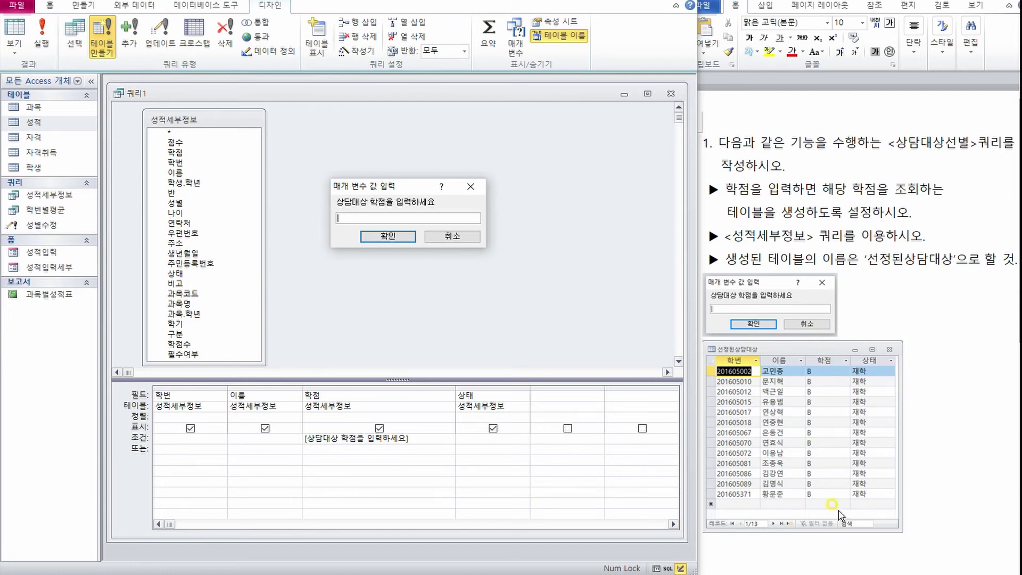
text(B)
click(393, 236)
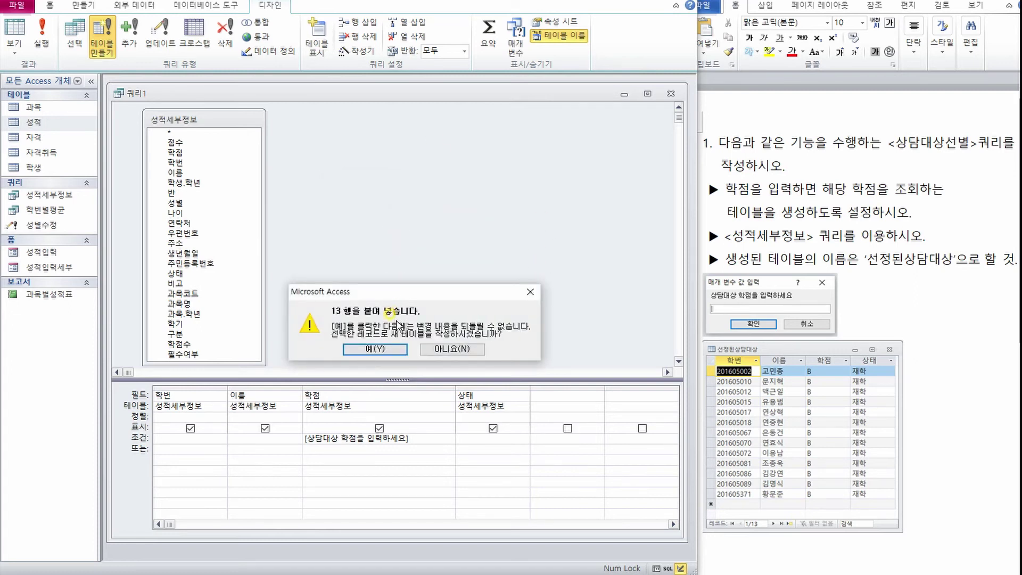
click(375, 348)
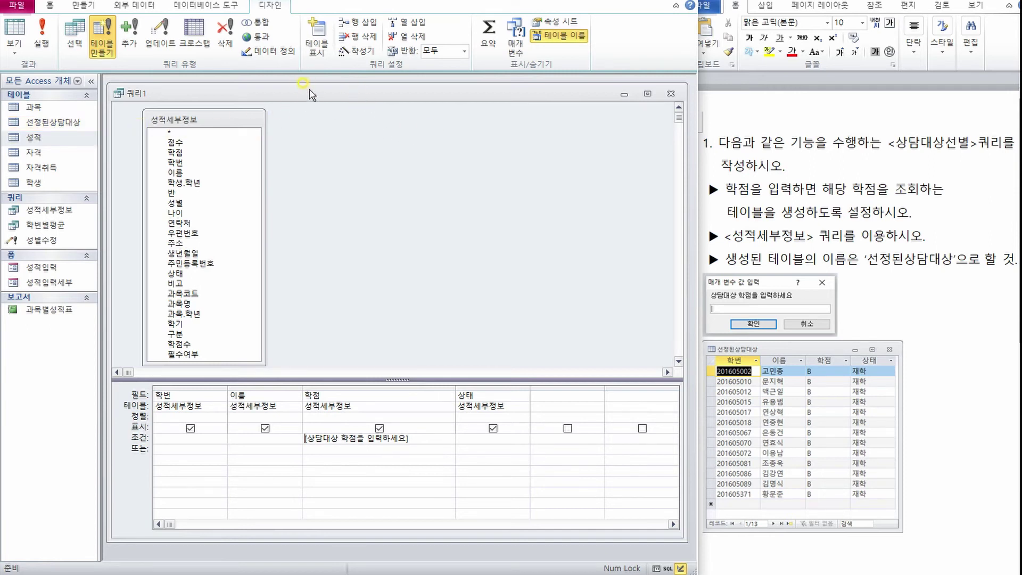
Step: Save the query as 상담대상선별 and close its design window
key(ctrl+s)
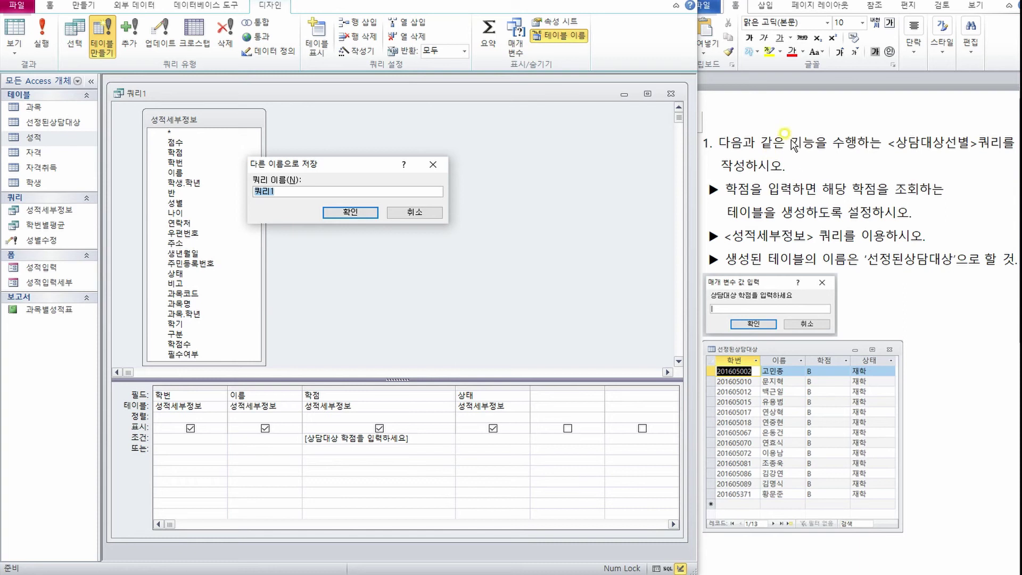
text(상담대상선별)
click(349, 211)
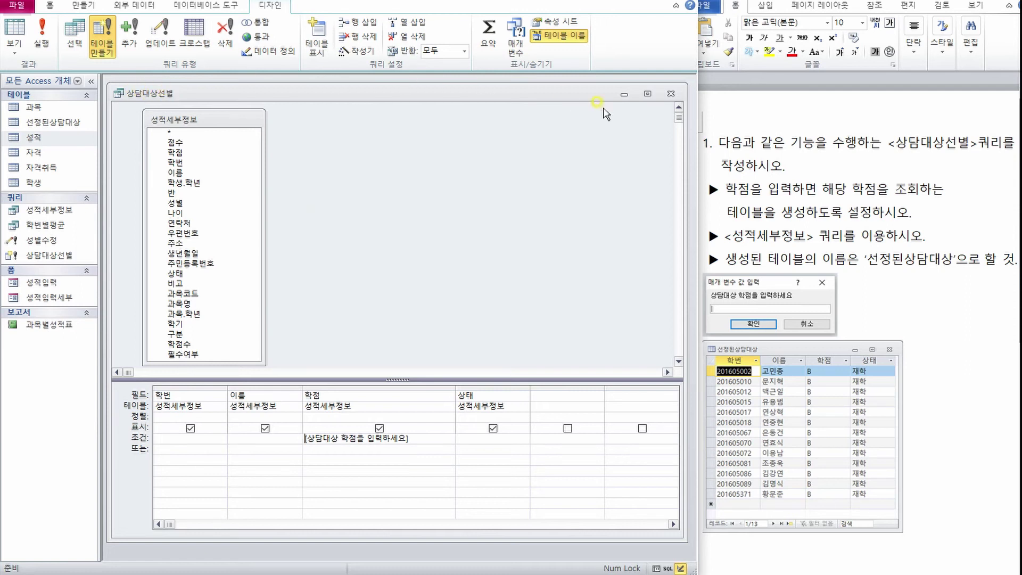
click(671, 94)
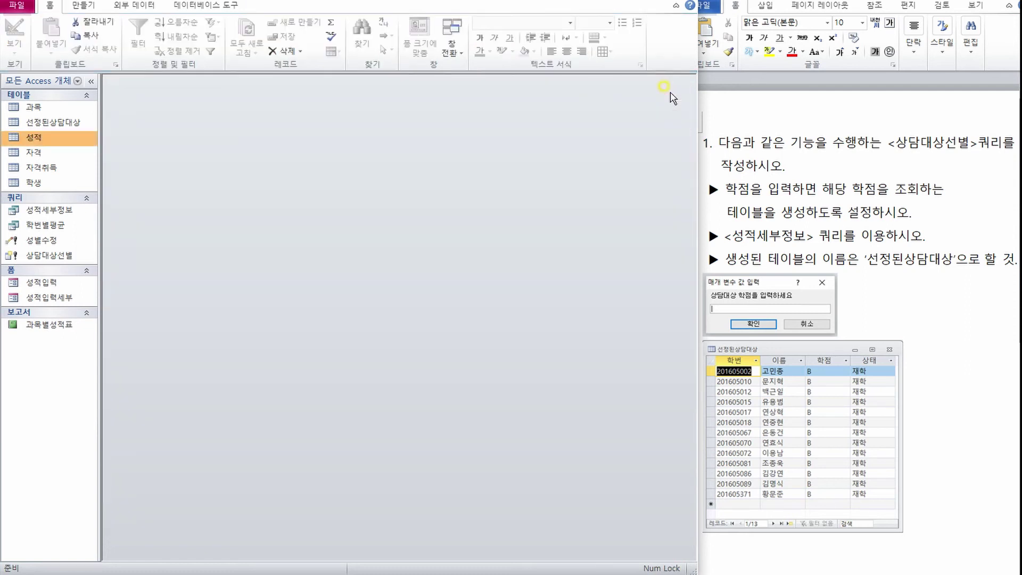
Step: Open the 선정된상담대상 table and try to rerun the 상담대상선별 query while the table is open
double_click(62, 124)
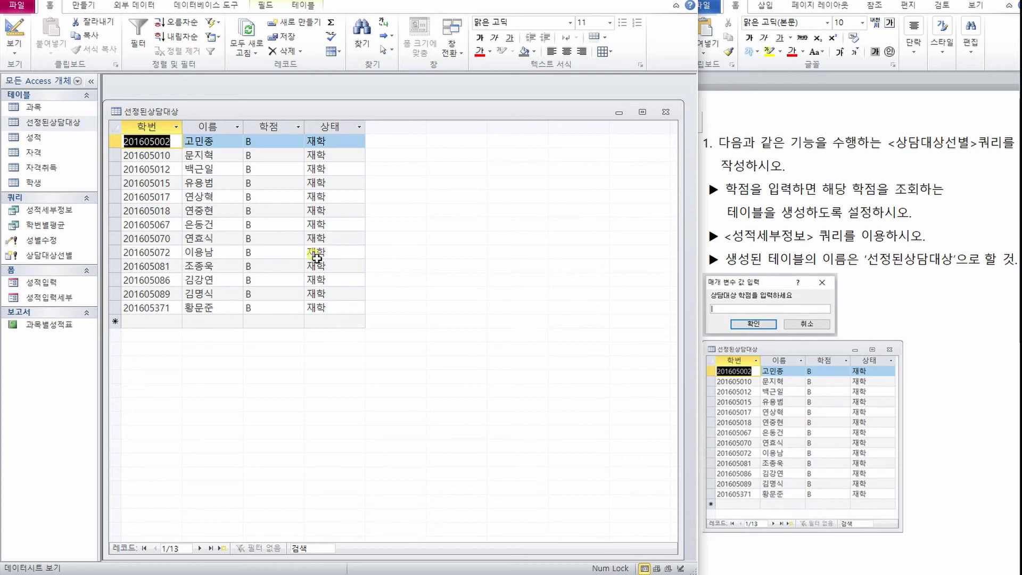
double_click(63, 256)
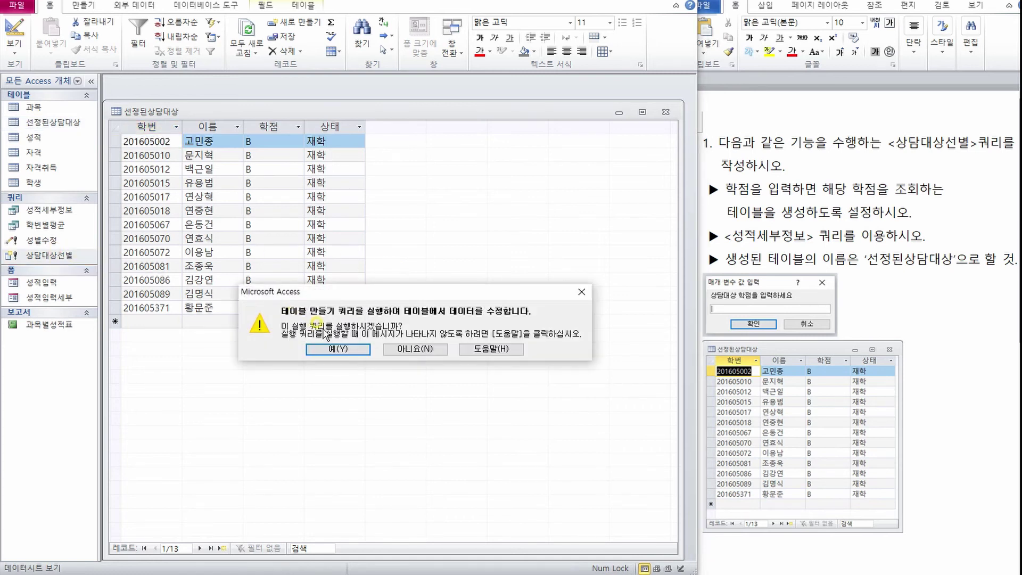
click(326, 350)
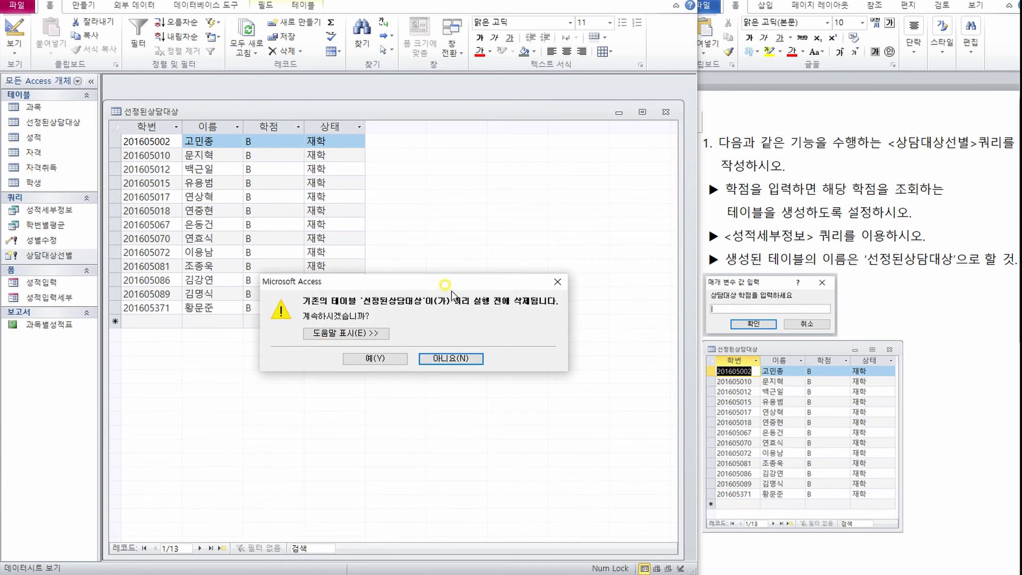
drag(452, 283, 428, 220)
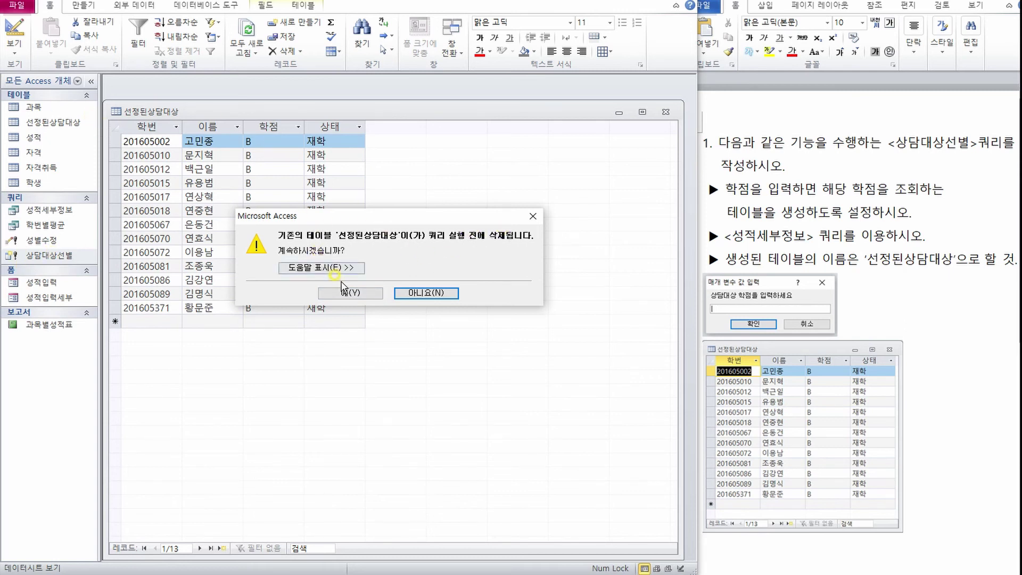
click(349, 294)
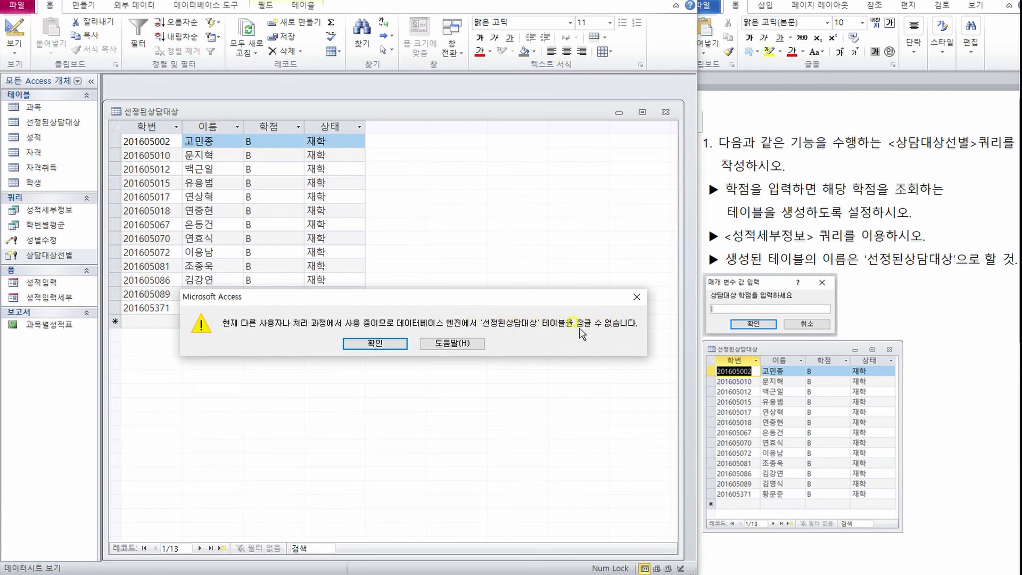
click(395, 342)
Step: Close the 선정된상담대상 table and rerun the 상담대상선별 query with grade A, replacing the existing table
click(406, 97)
mouse_move(414, 110)
mouse_down()
mouse_move(426, 121)
mouse_move(423, 107)
mouse_up()
click(665, 113)
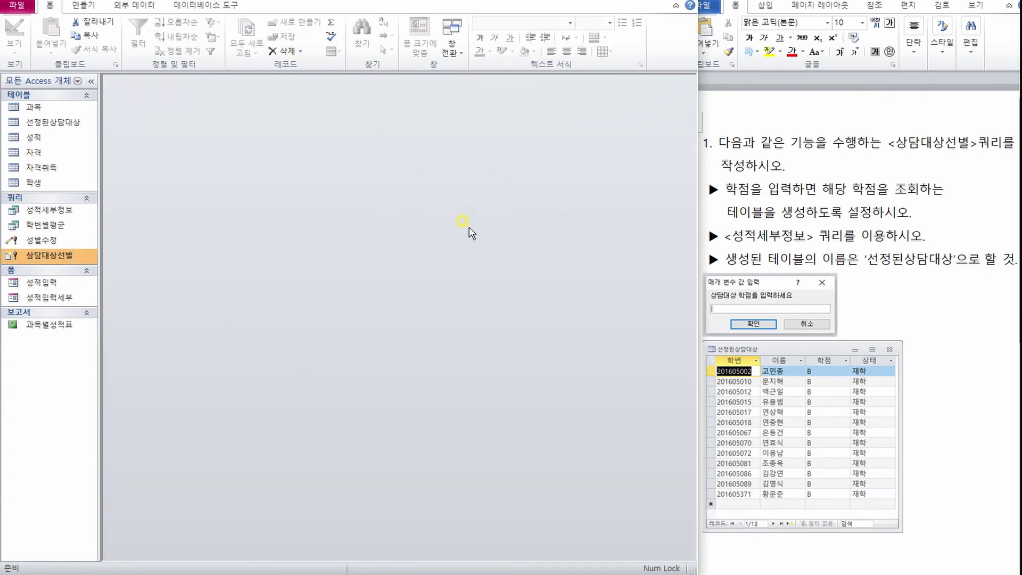
double_click(46, 256)
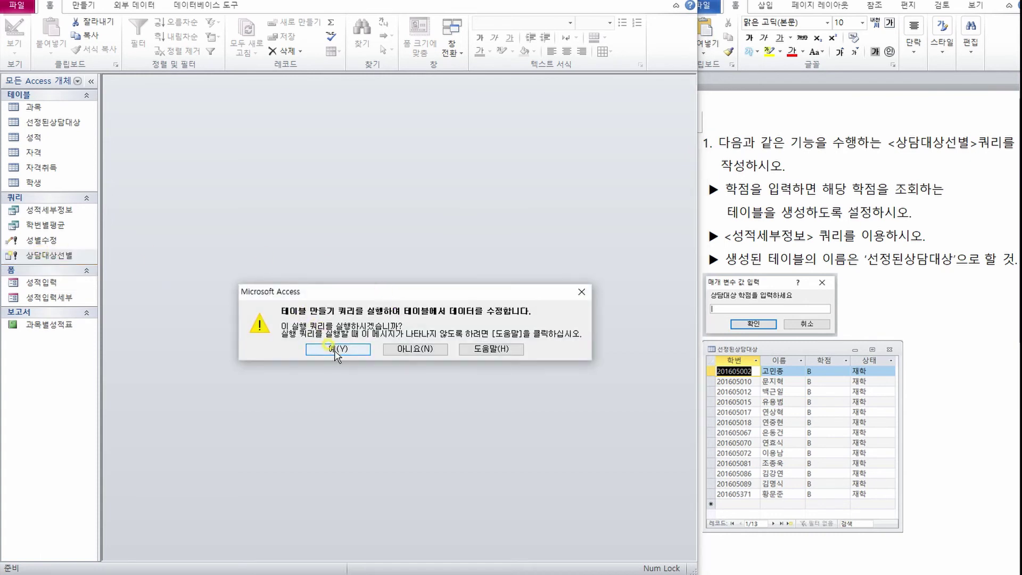
click(335, 349)
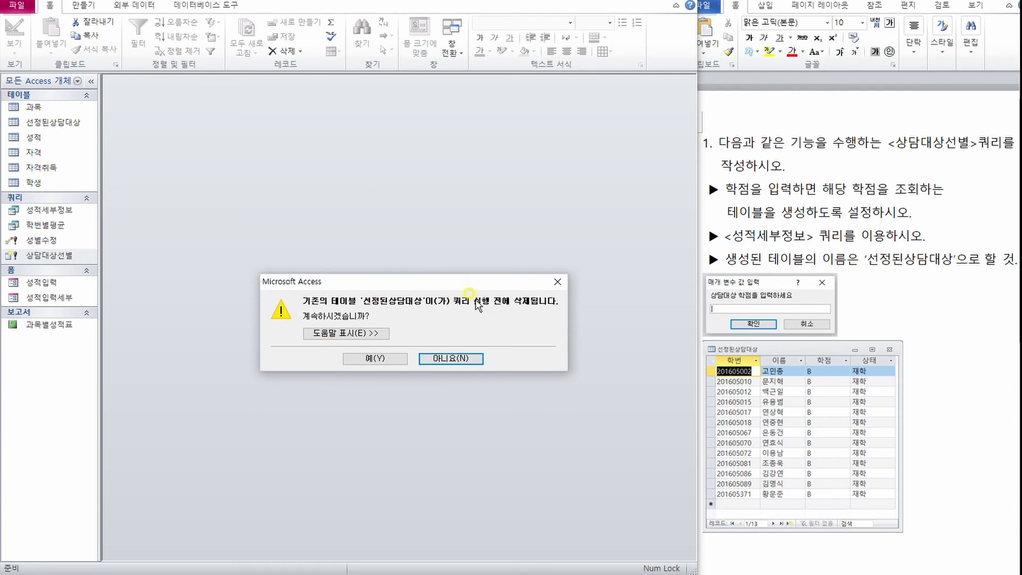
click(376, 359)
drag(341, 163, 375, 109)
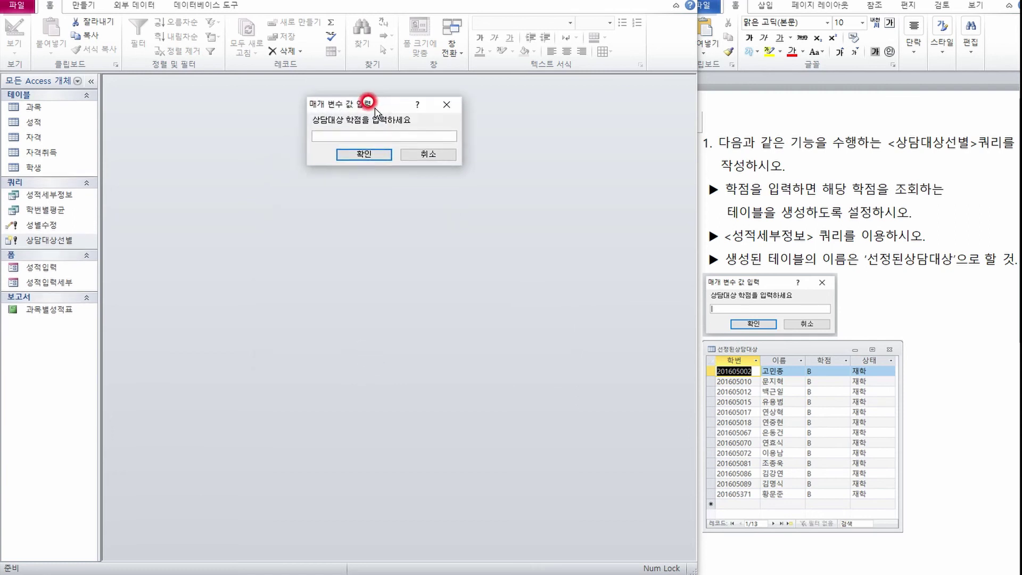
text(A)
click(370, 152)
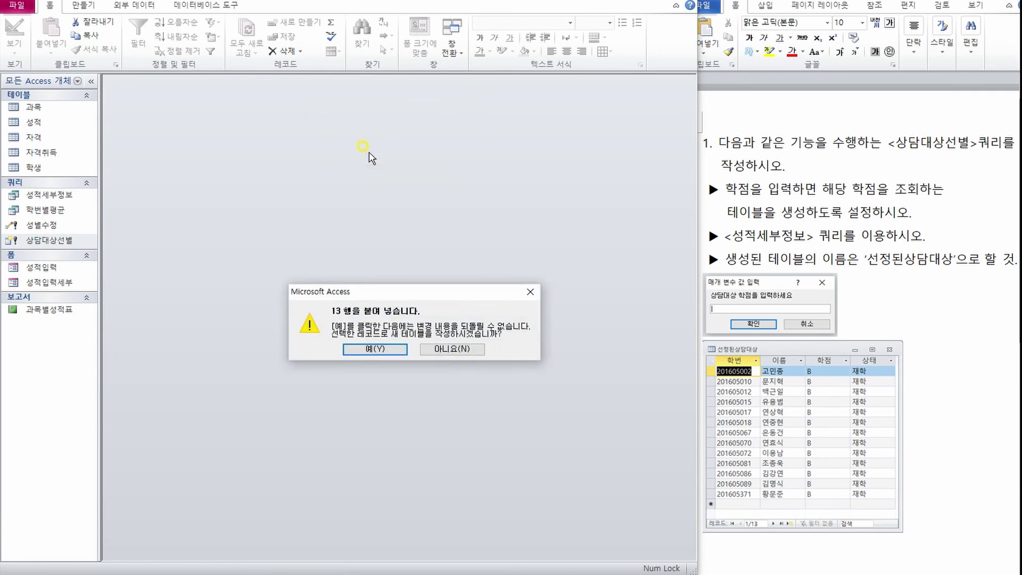
click(374, 349)
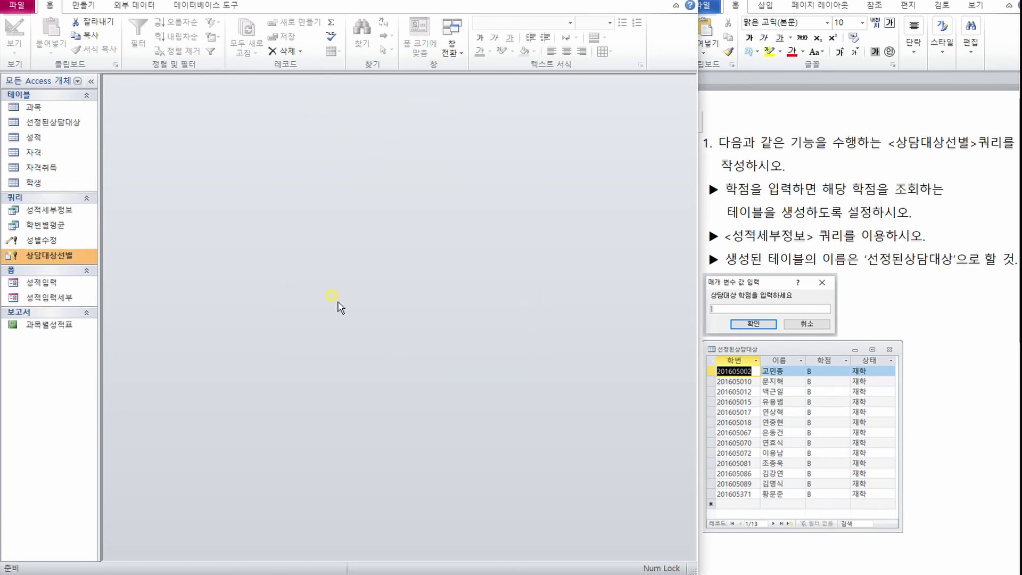
Step: Check the records in the regenerated 선정된상담대상 table, then close it
double_click(61, 123)
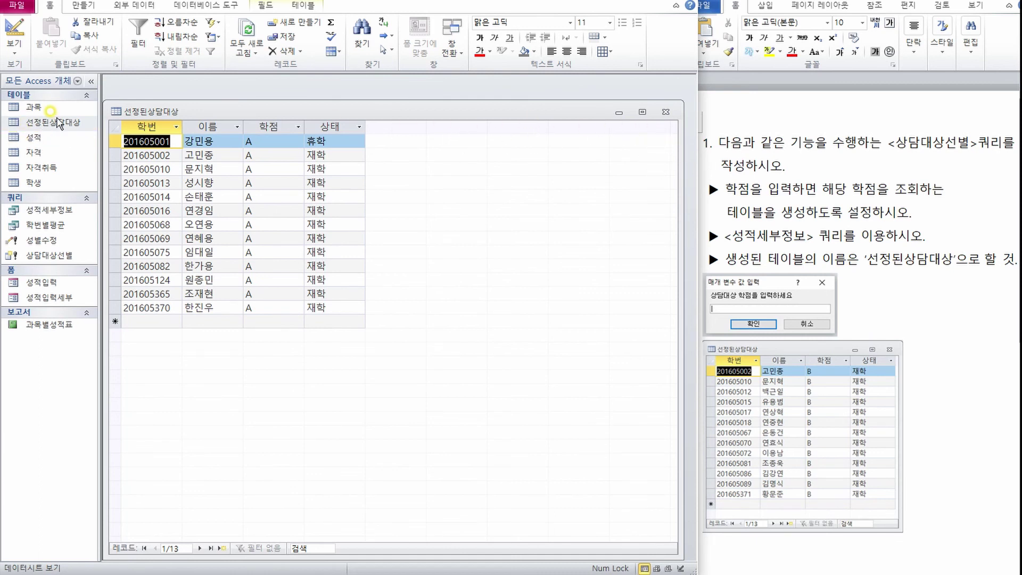
click(674, 111)
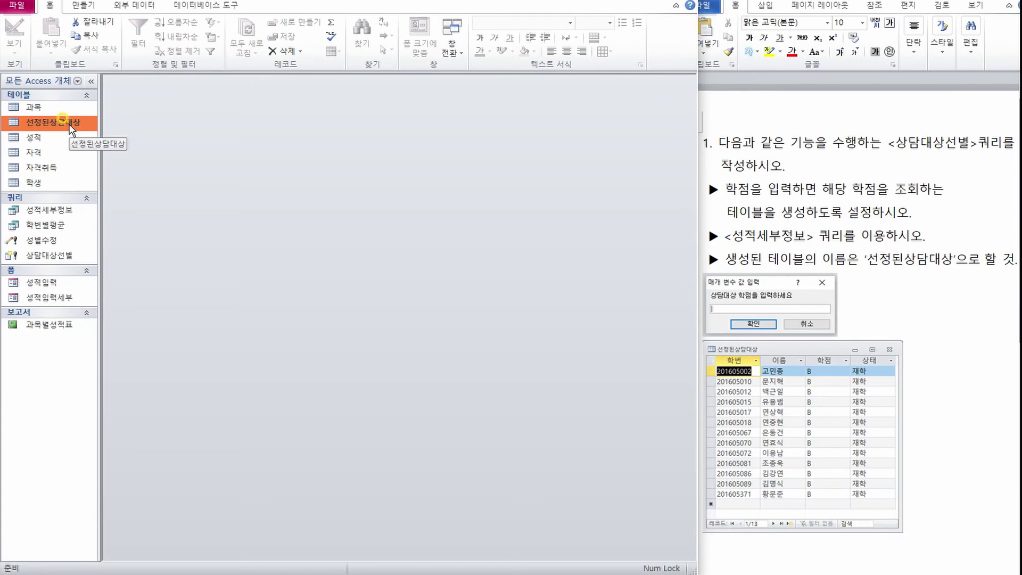